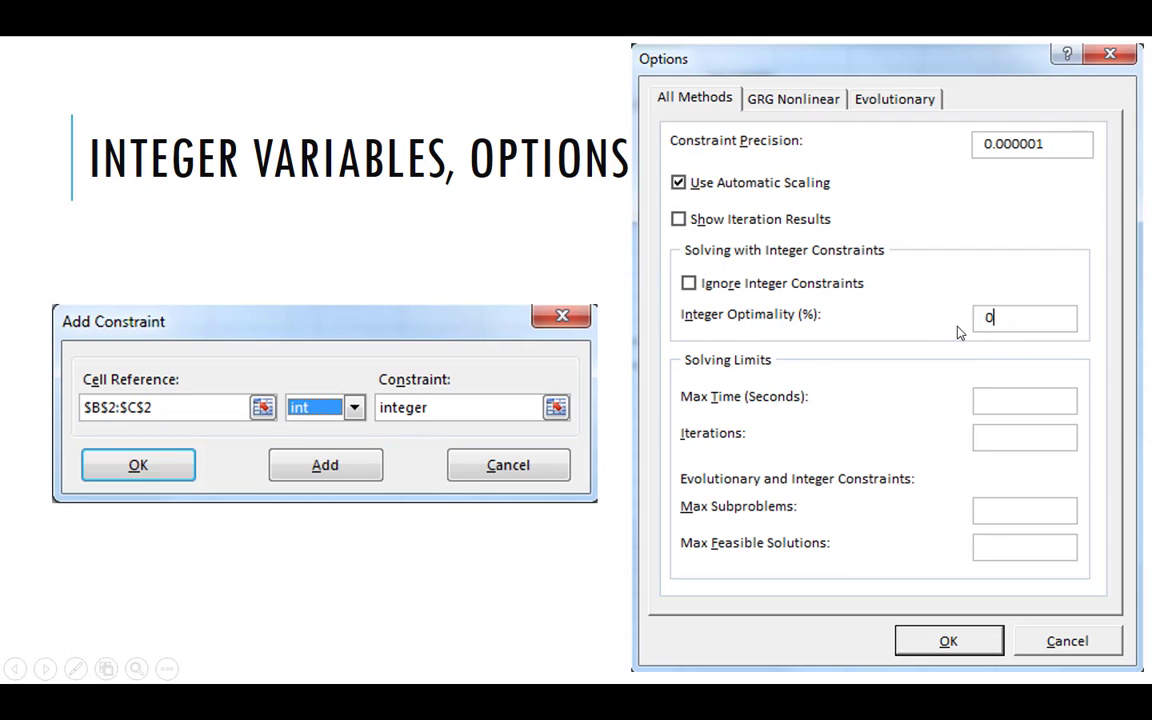
Switch from the slide show to the Book1 workbook in Excel
key("alt+Tab")
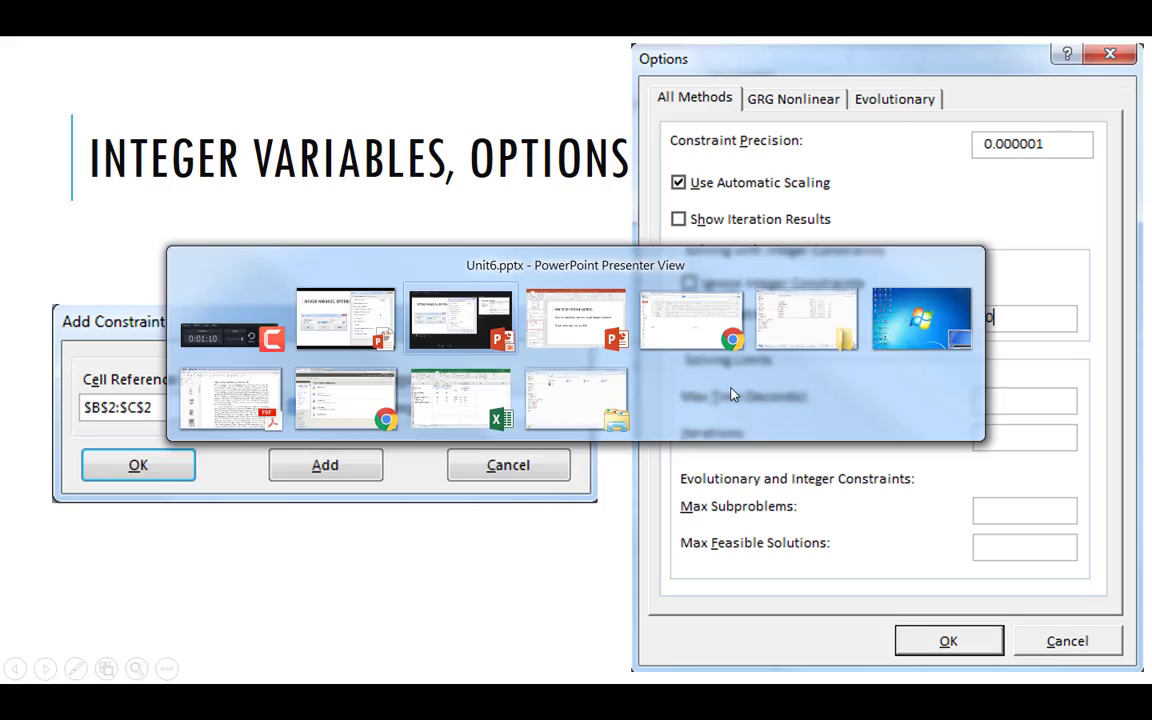
key("Tab")
key("Tab")
key("Tab")
key("Tab")
key("Tab")
key("Tab")
key("Tab")
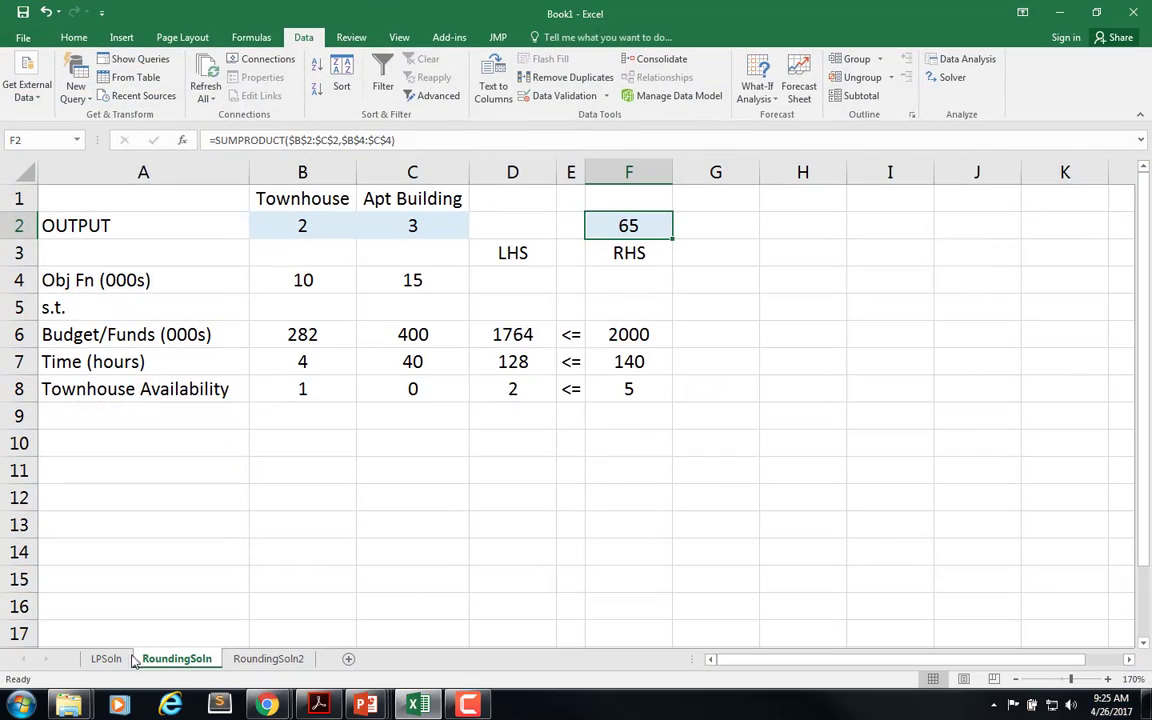
Create a copy of the LPSoln sheet at the end of the Book1 workbook
left_click(117, 660)
right_click(117, 660)
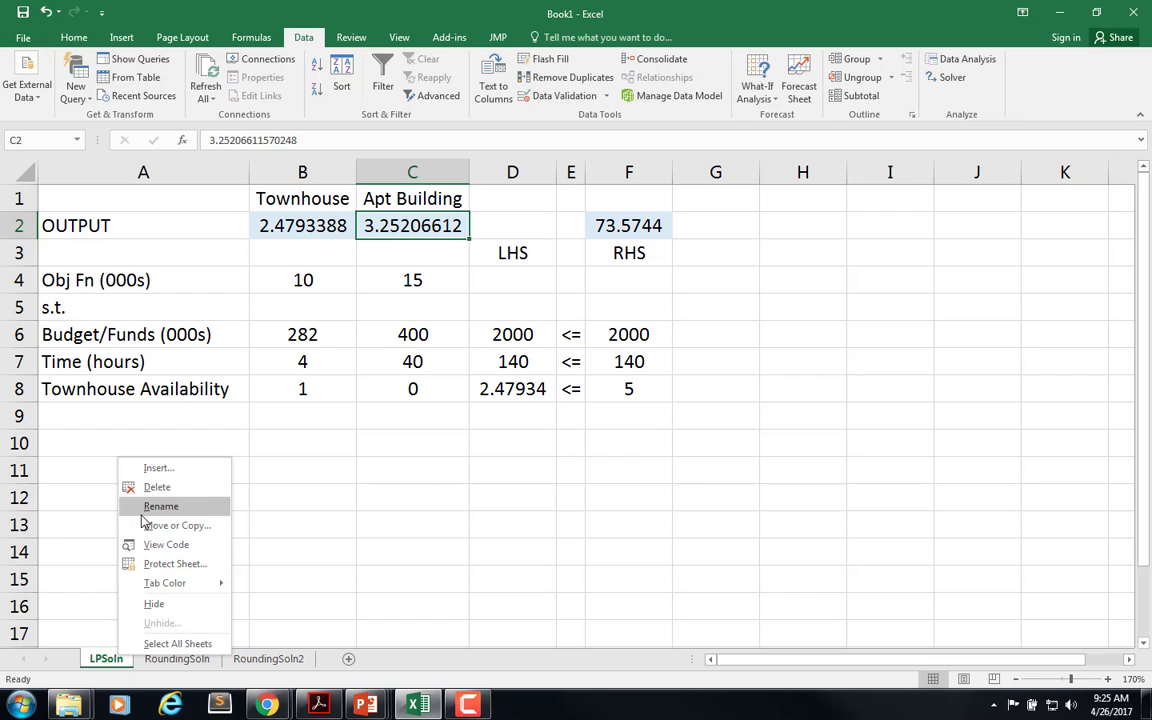
key("Escape")
left_click(82, 588)
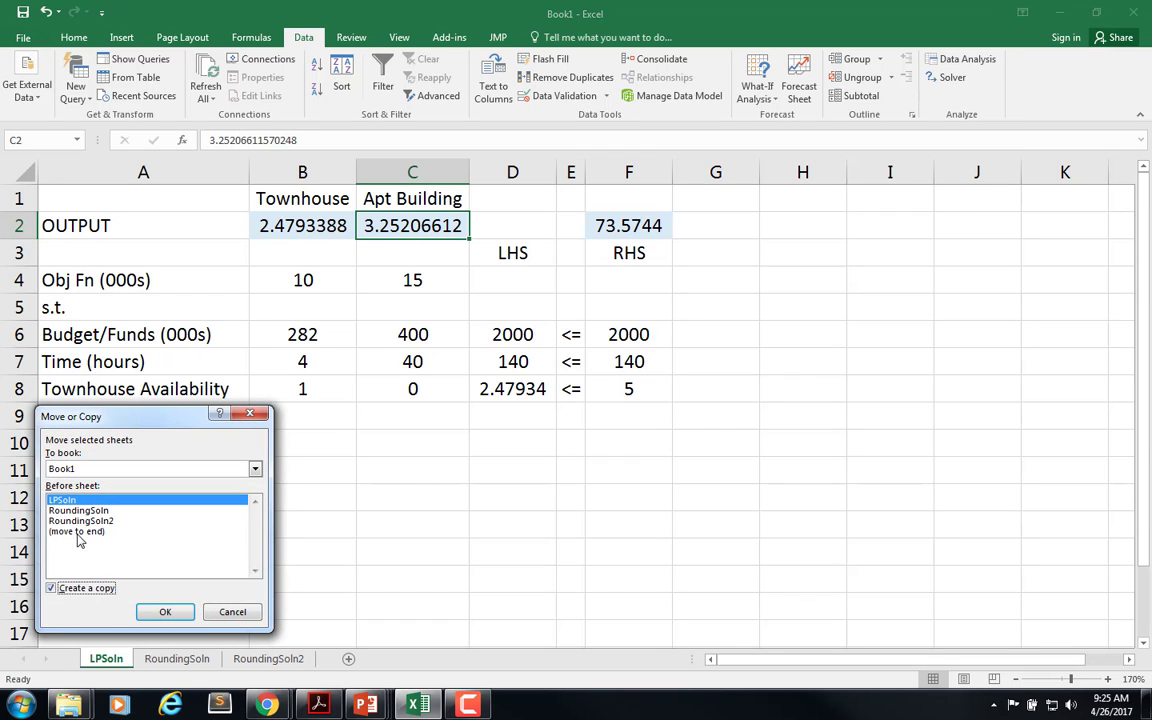
left_click(78, 531)
left_click(166, 612)
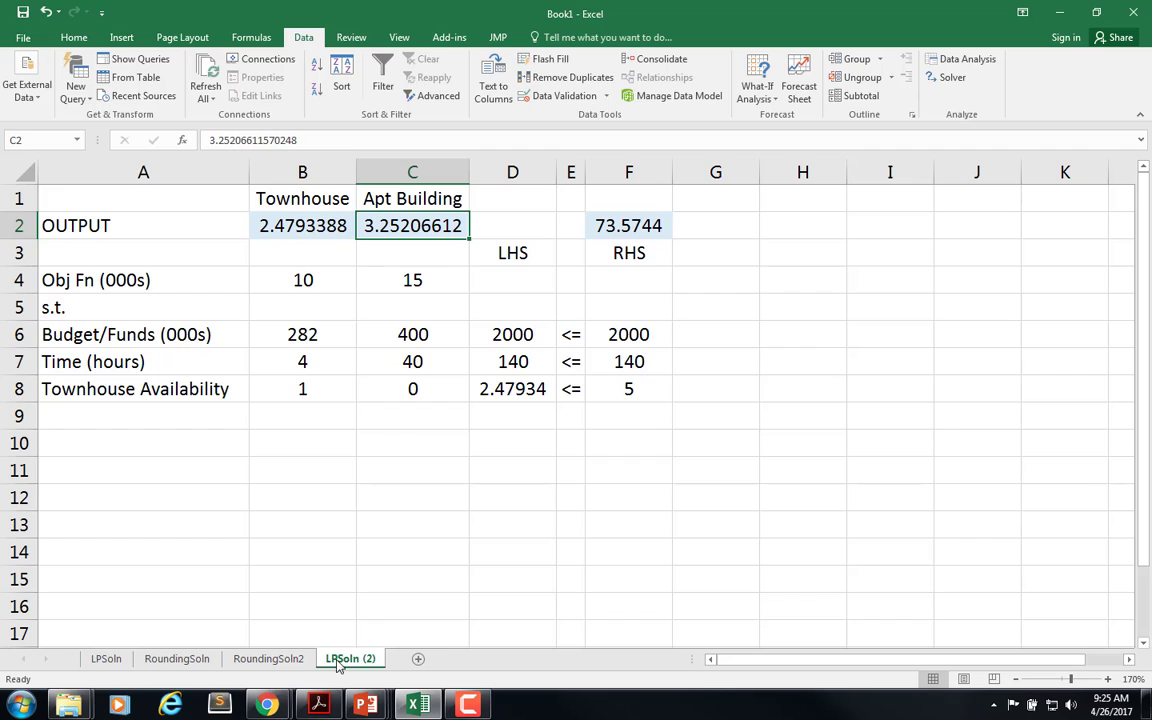
Rename the copied LPSoln sheet as IPSoln
double_click(337, 659)
type("IPSo")
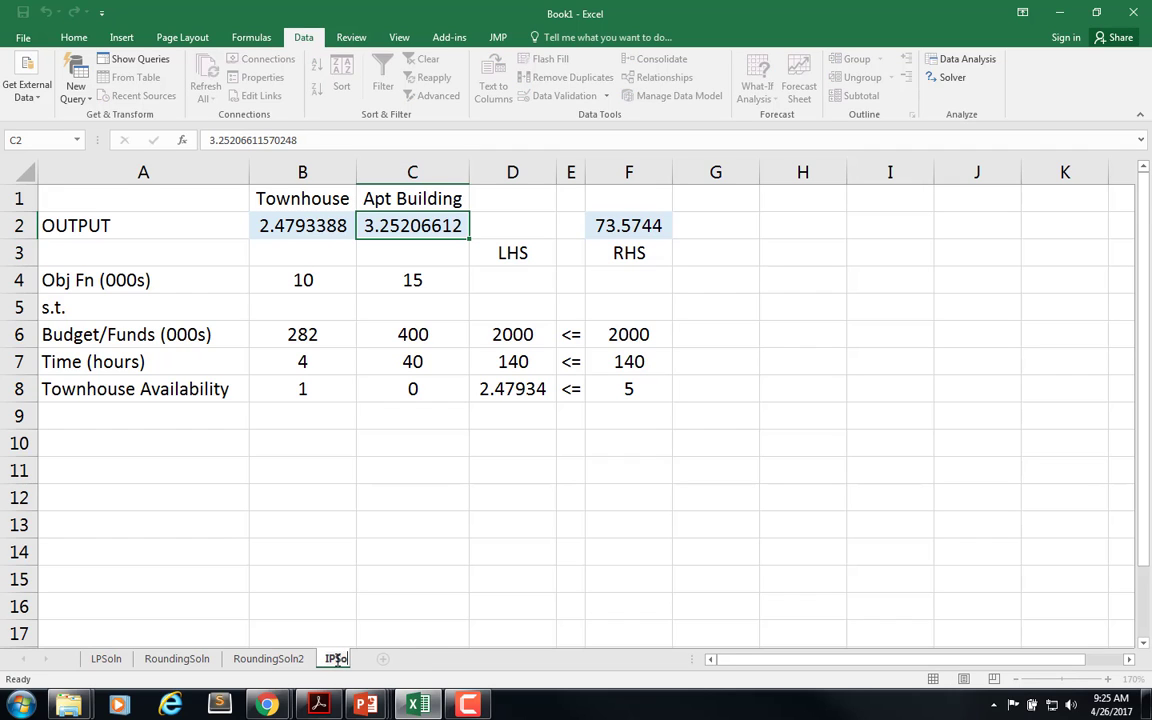
type("ln")
key("Return")
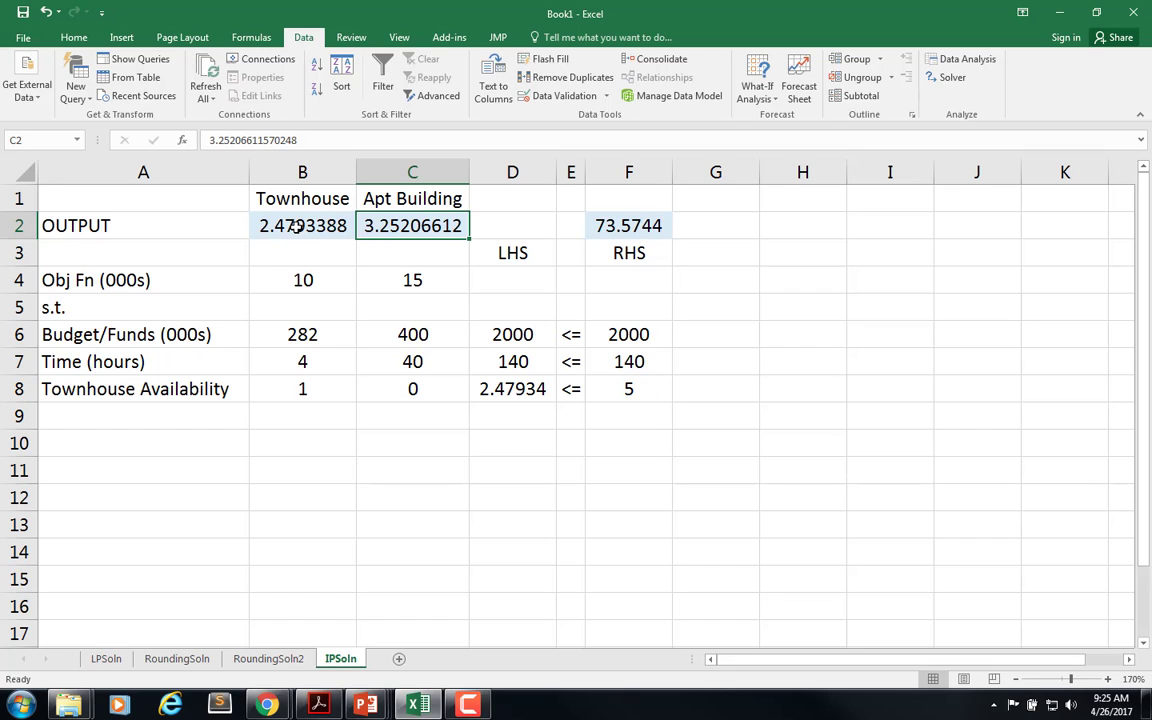
Clear the Townhouse and Apt Building output cells B2:C2 and open Solver with objective cell F2 selected
left_click_drag(290, 226, 357, 227)
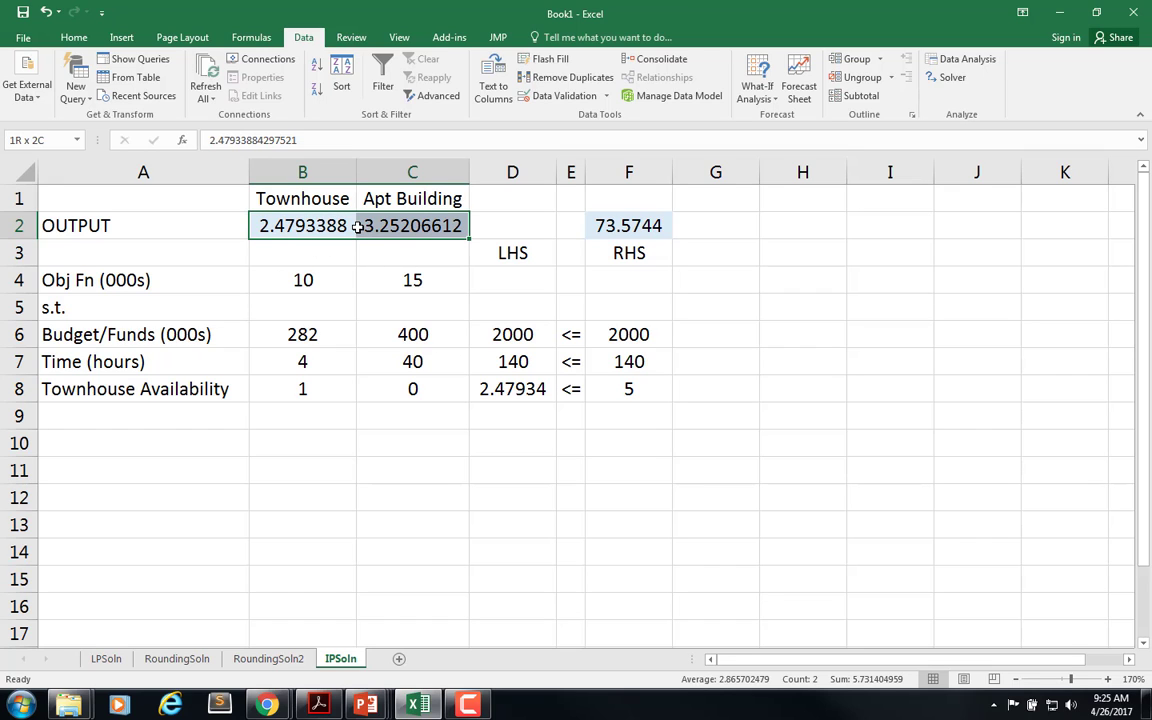
key("Delete")
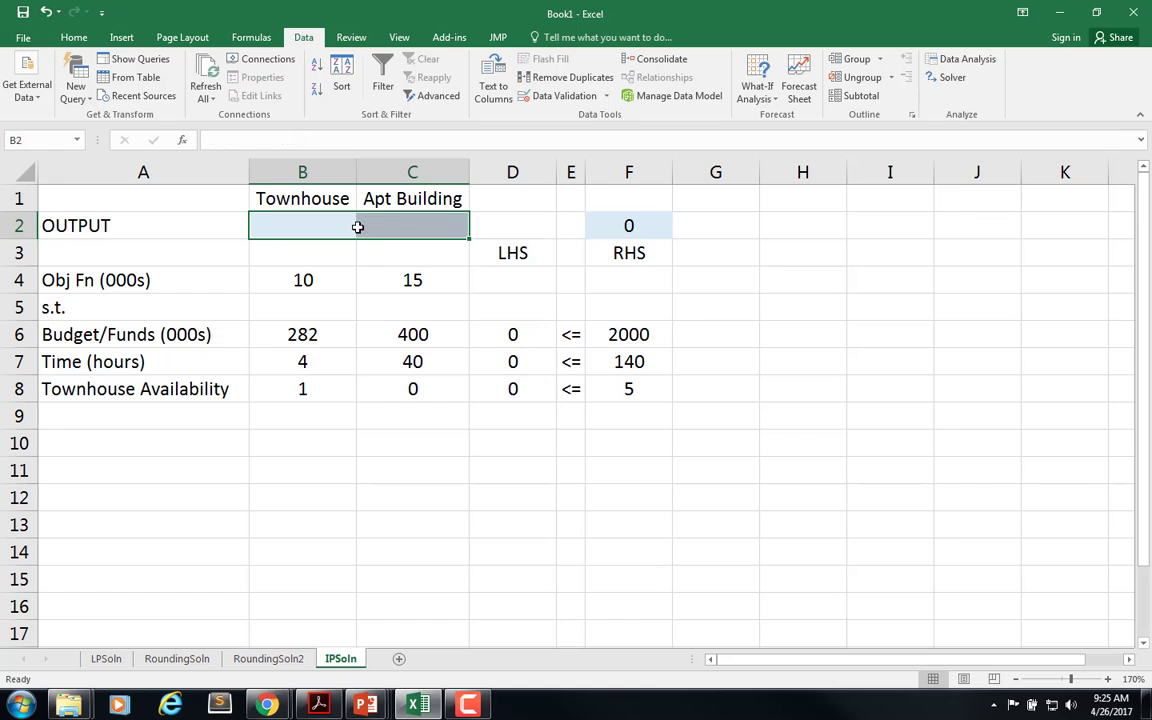
left_click(628, 228)
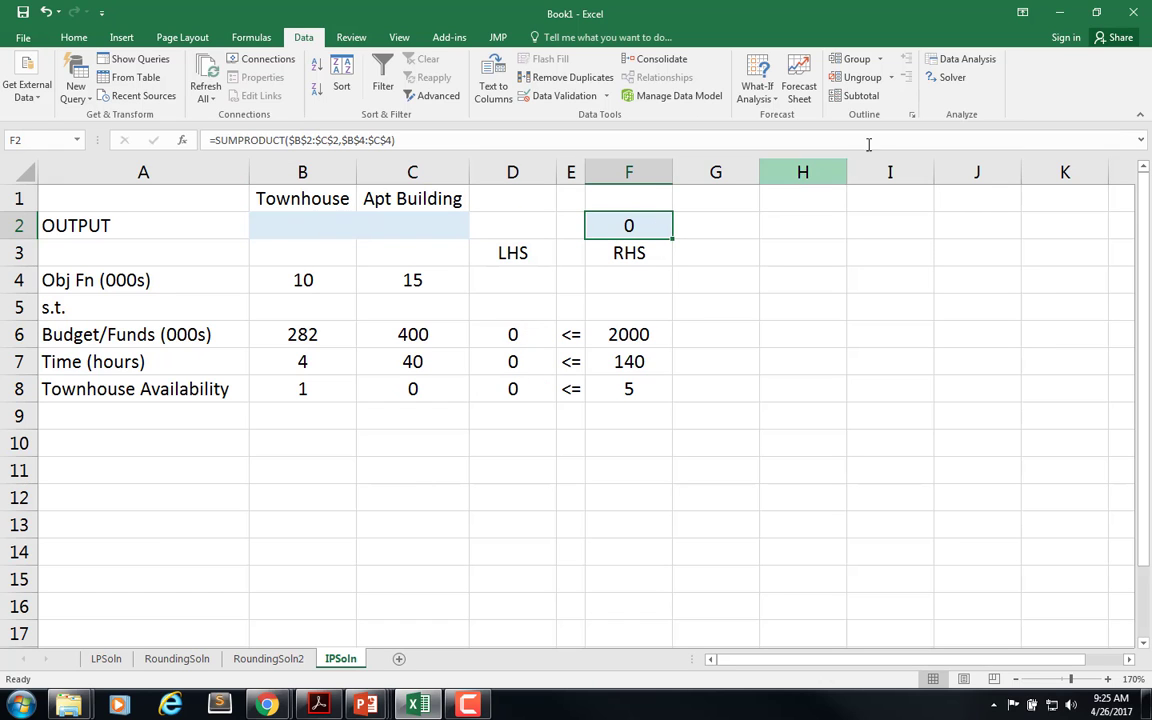
left_click(953, 80)
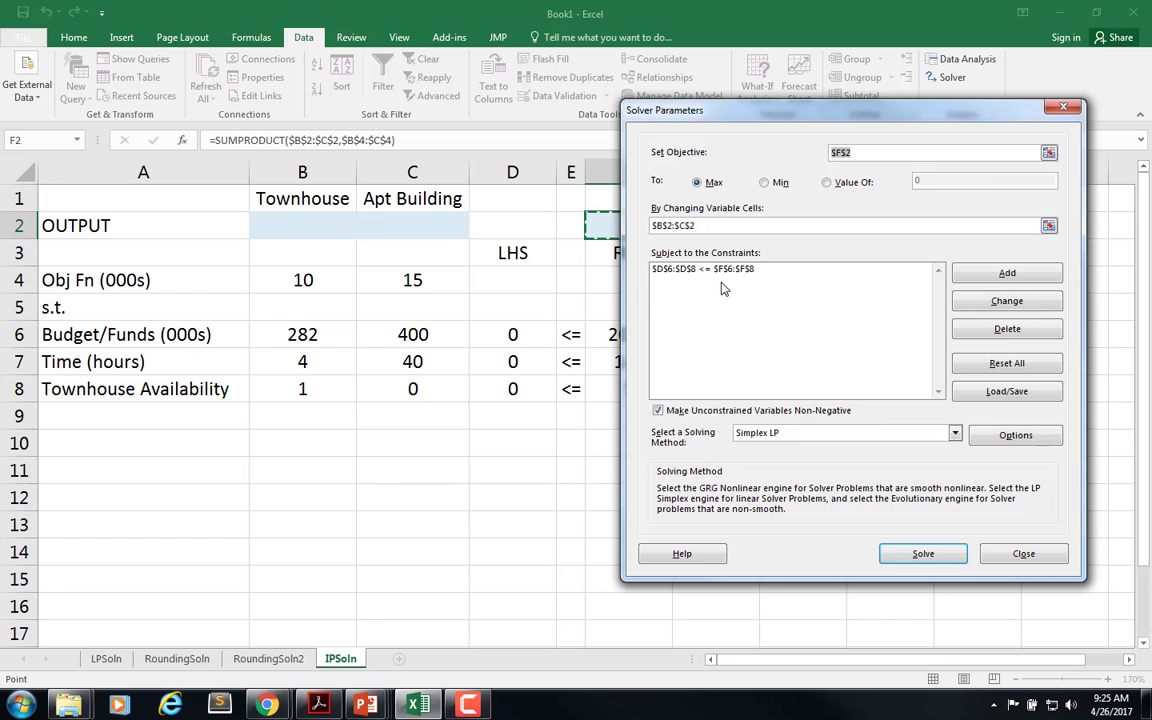
Add a Solver constraint that requires the variable cells B2:C2 to be integer (int)
left_click(1007, 275)
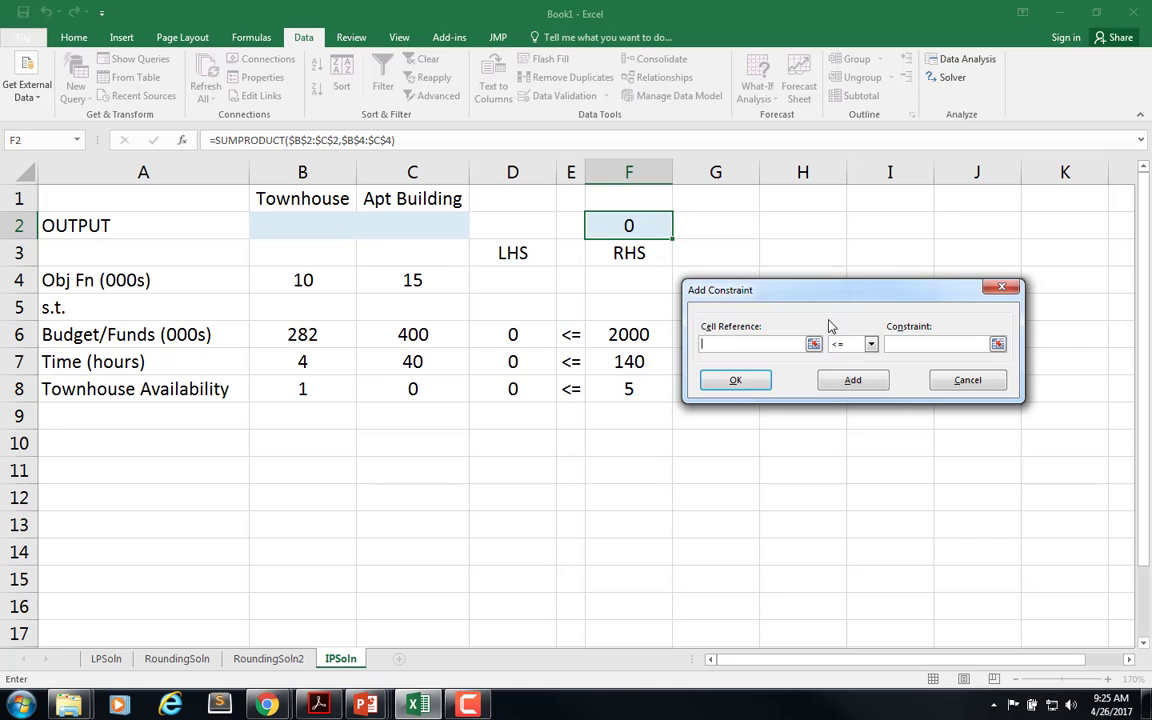
left_click(814, 344)
left_click_drag(310, 228, 379, 228)
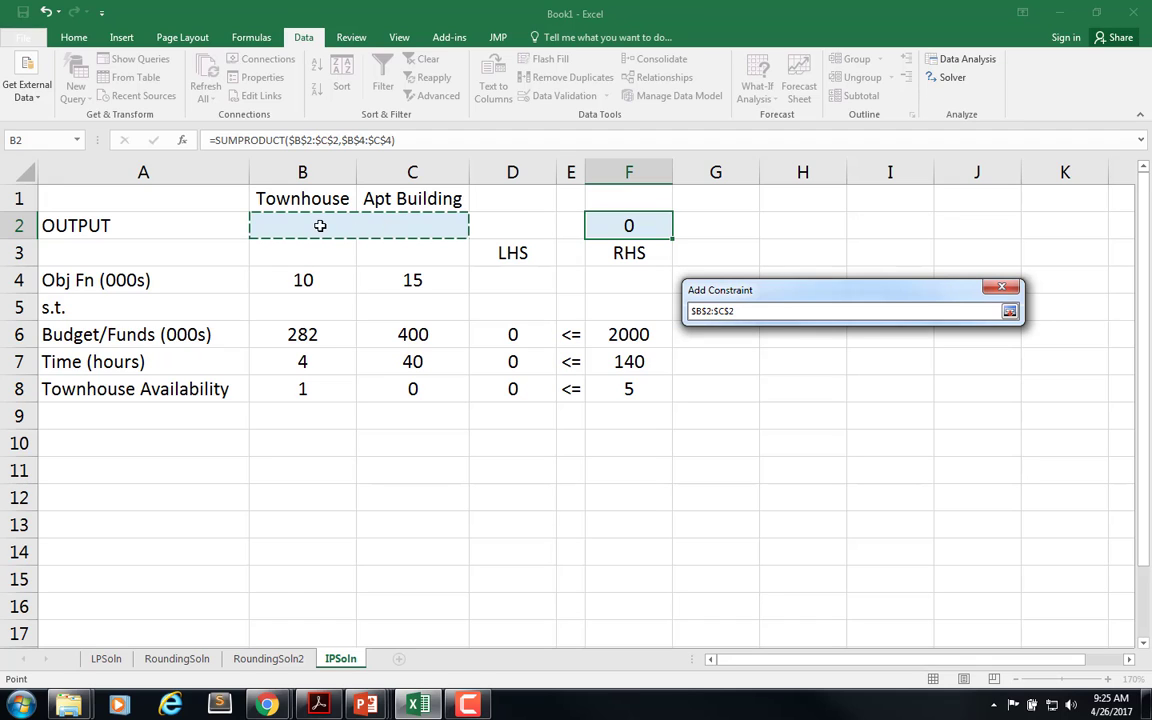
left_click(1009, 316)
left_click(871, 344)
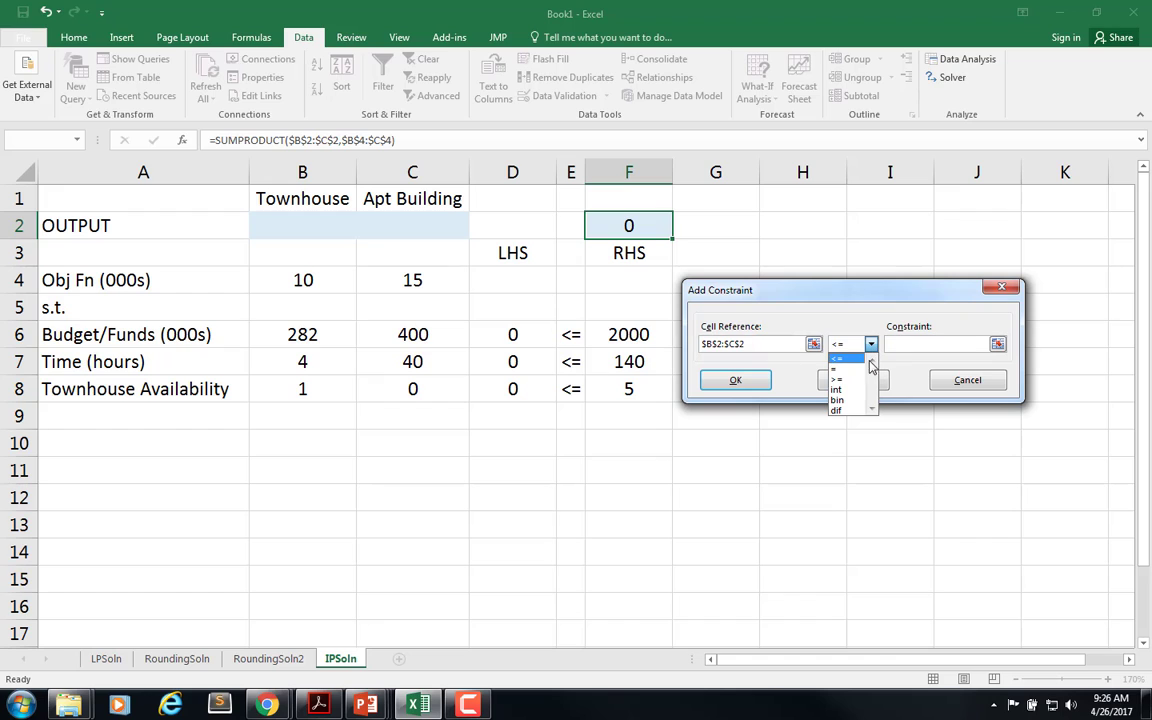
left_click(855, 389)
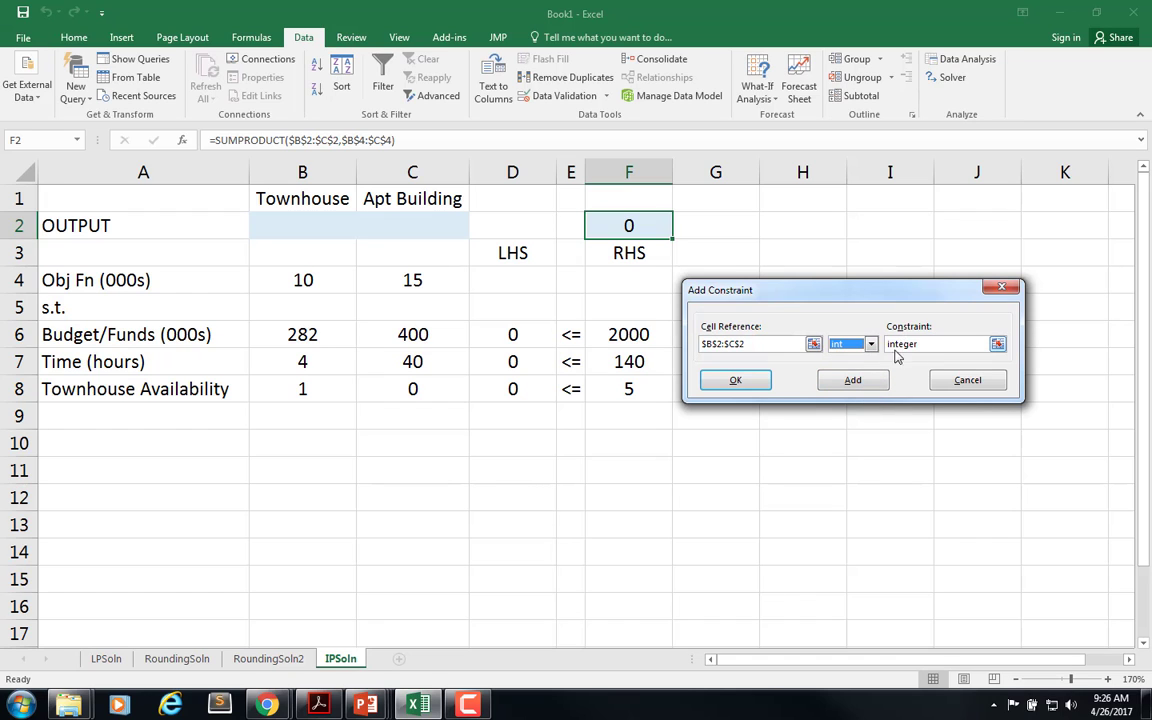
left_click(766, 383)
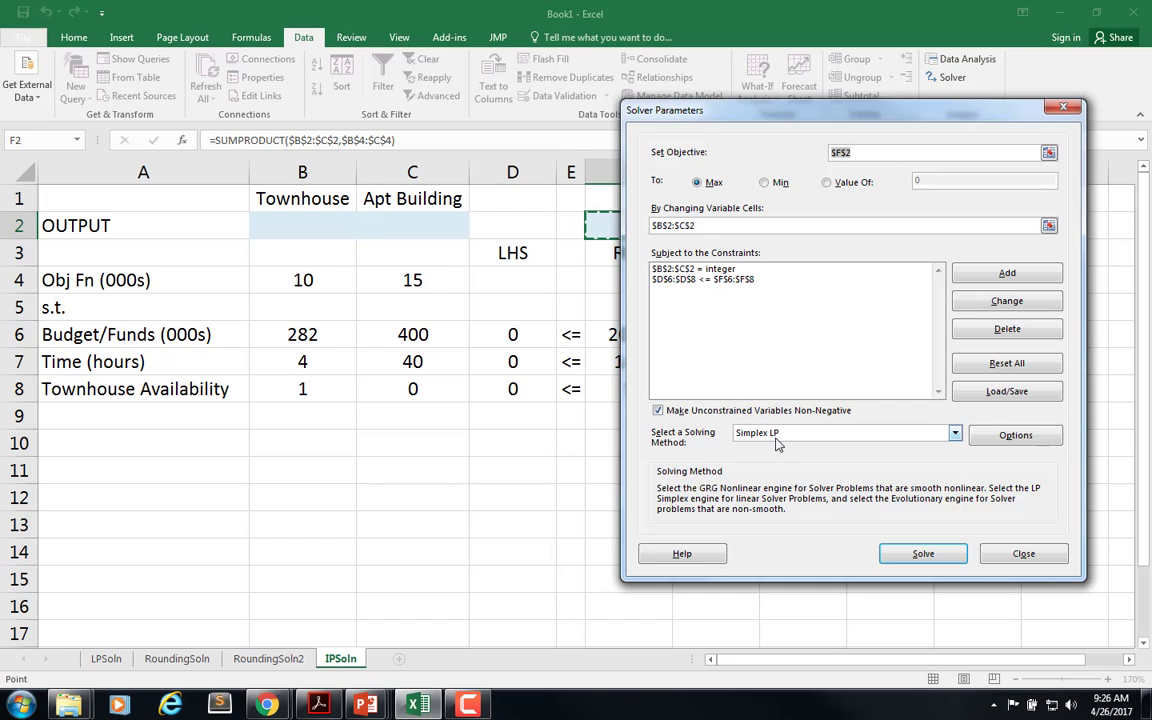
Set Solver's Integer Optimality to 0% in its options for all methods
left_click(1030, 438)
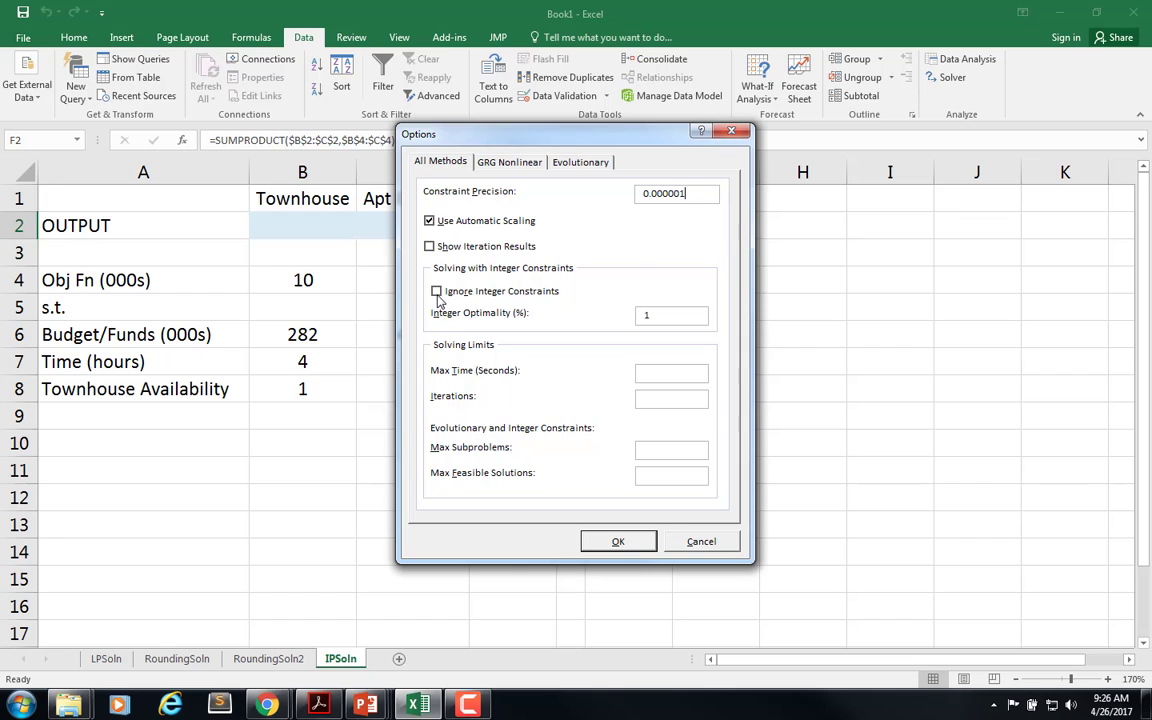
left_click(672, 318)
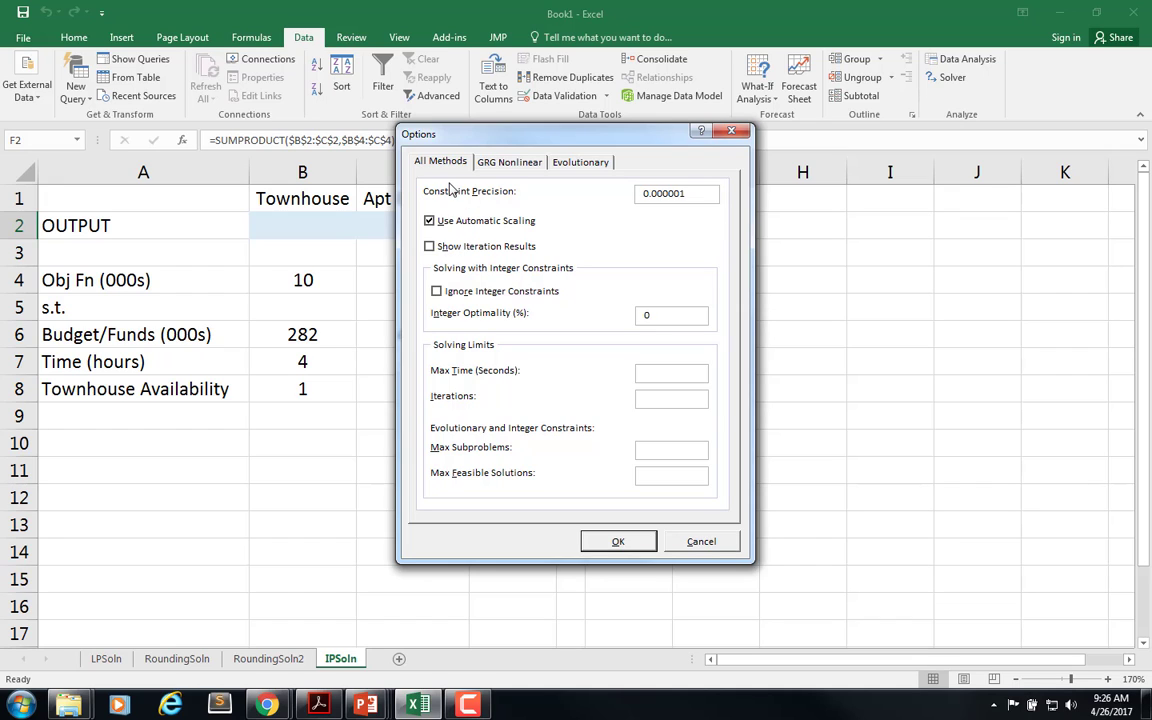
left_click(617, 543)
Solve the integer model with Simplex LP and keep the Solver solution
left_click(921, 556)
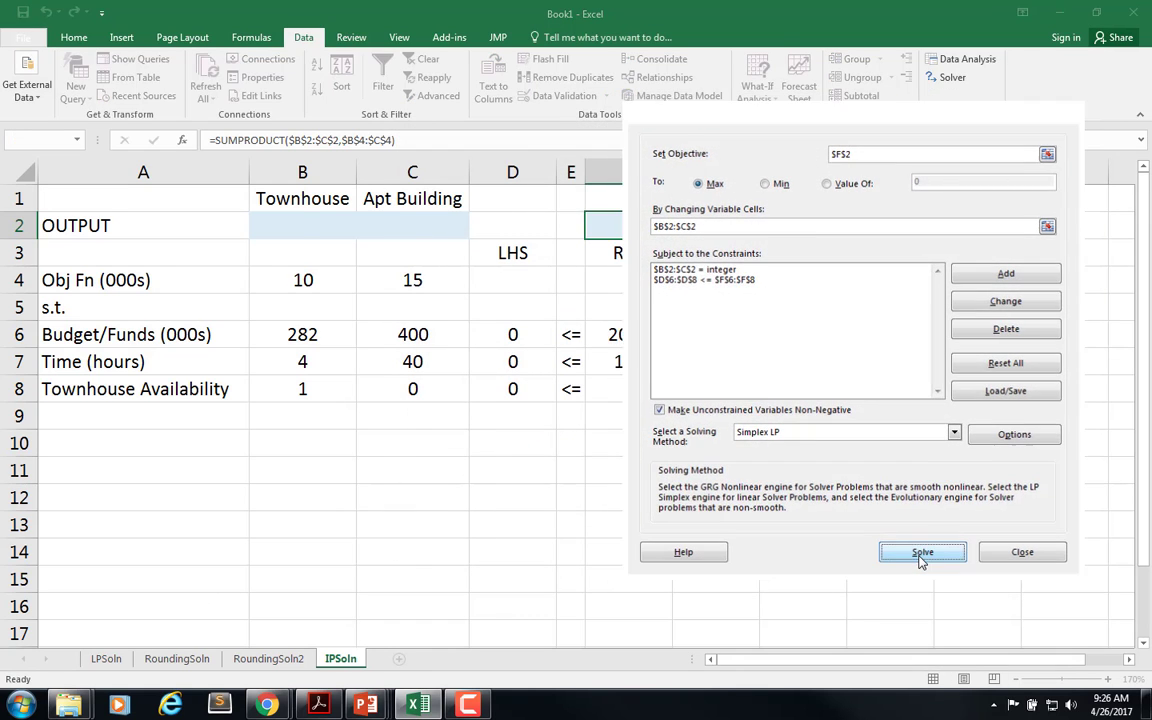
left_click_drag(557, 208, 444, 211)
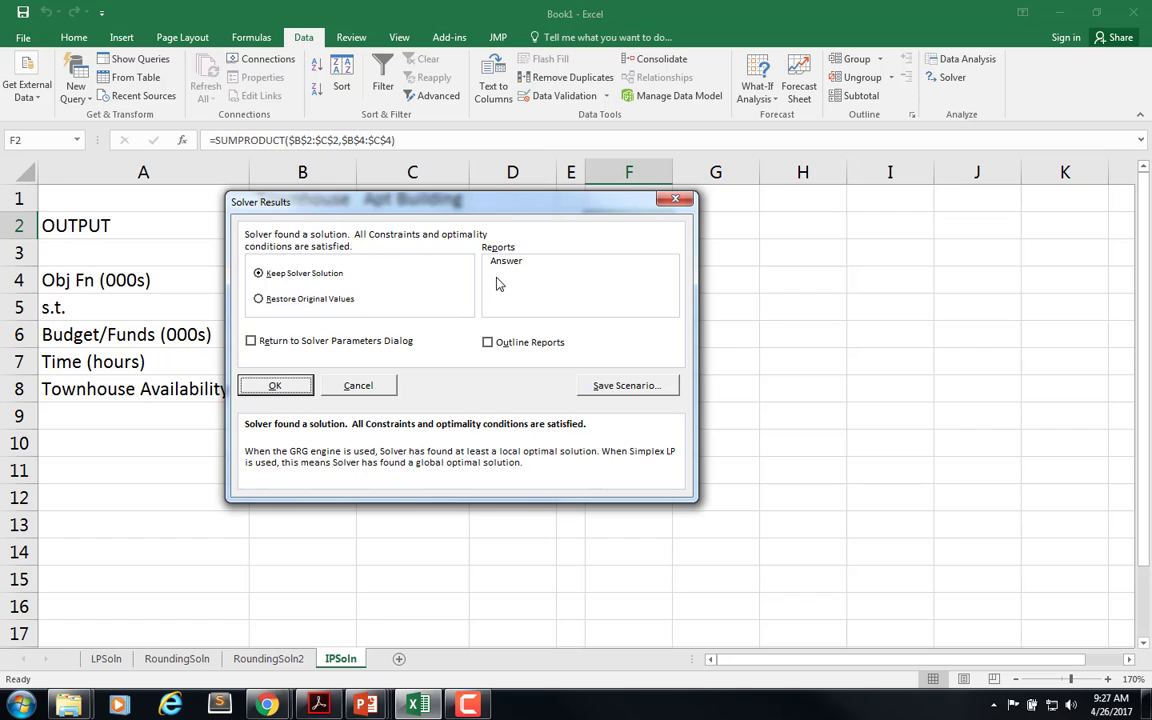
left_click(275, 386)
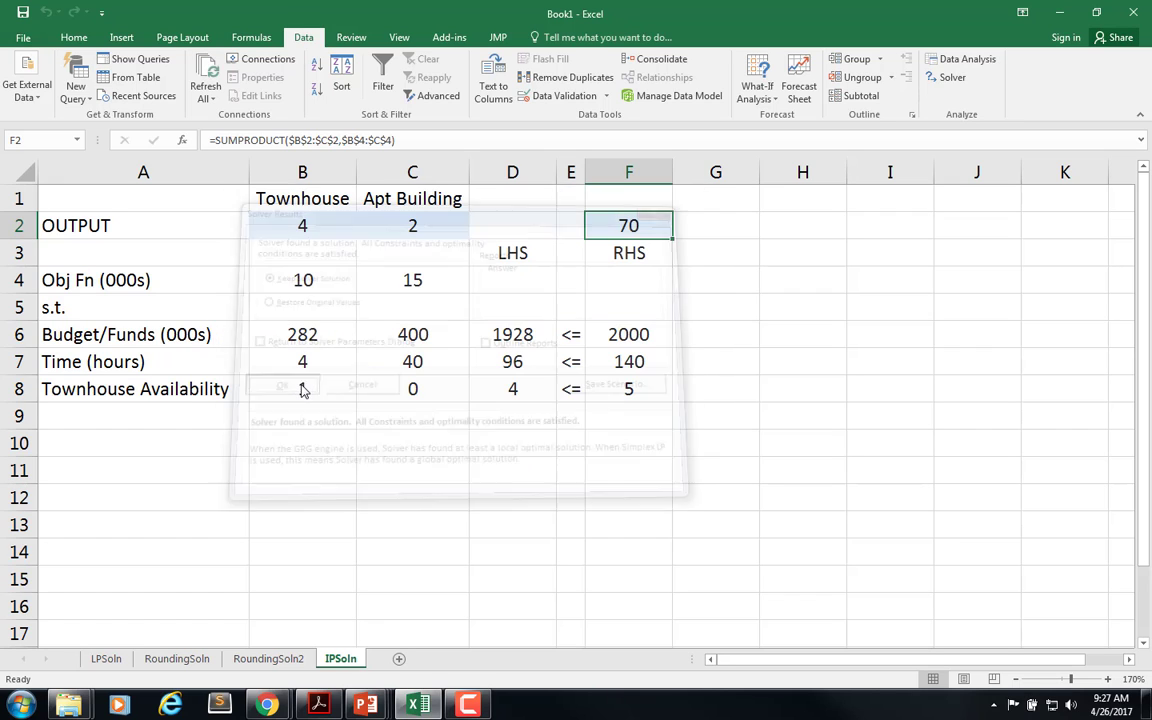
key("Return")
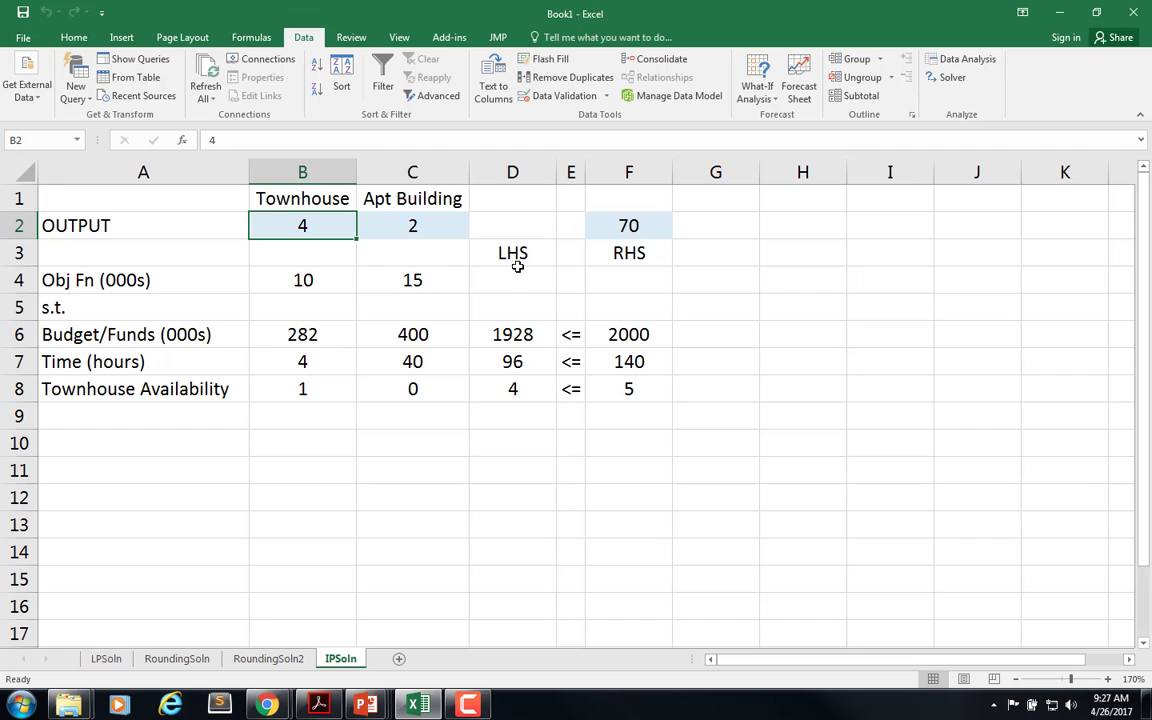
Compare the objective value in F2 on IPSoln with those on the LPSoln, RoundingSoln and RoundingSoln2 sheets
left_click(622, 230)
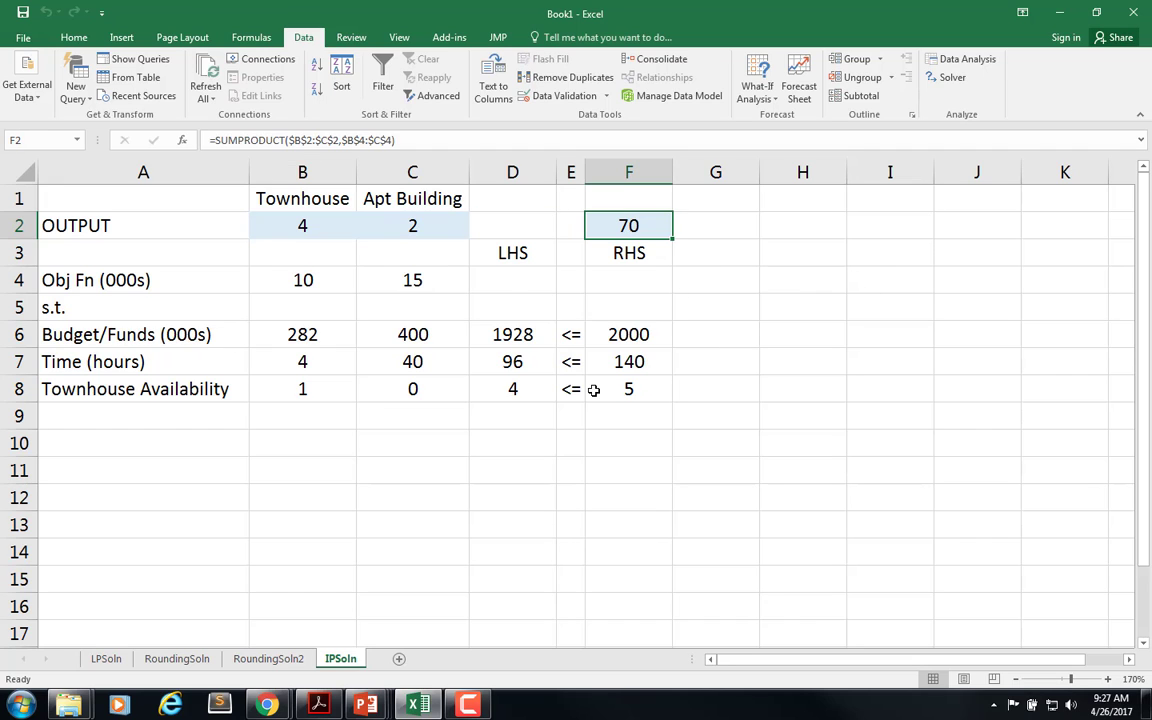
left_click(107, 659)
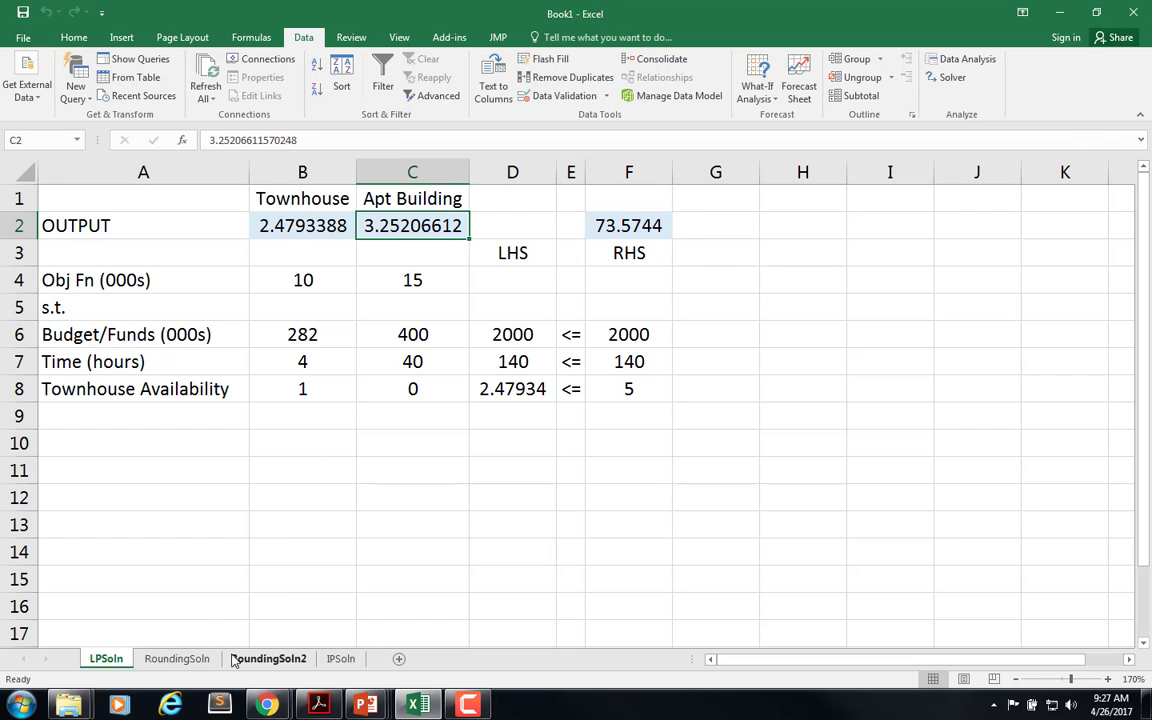
left_click(200, 659)
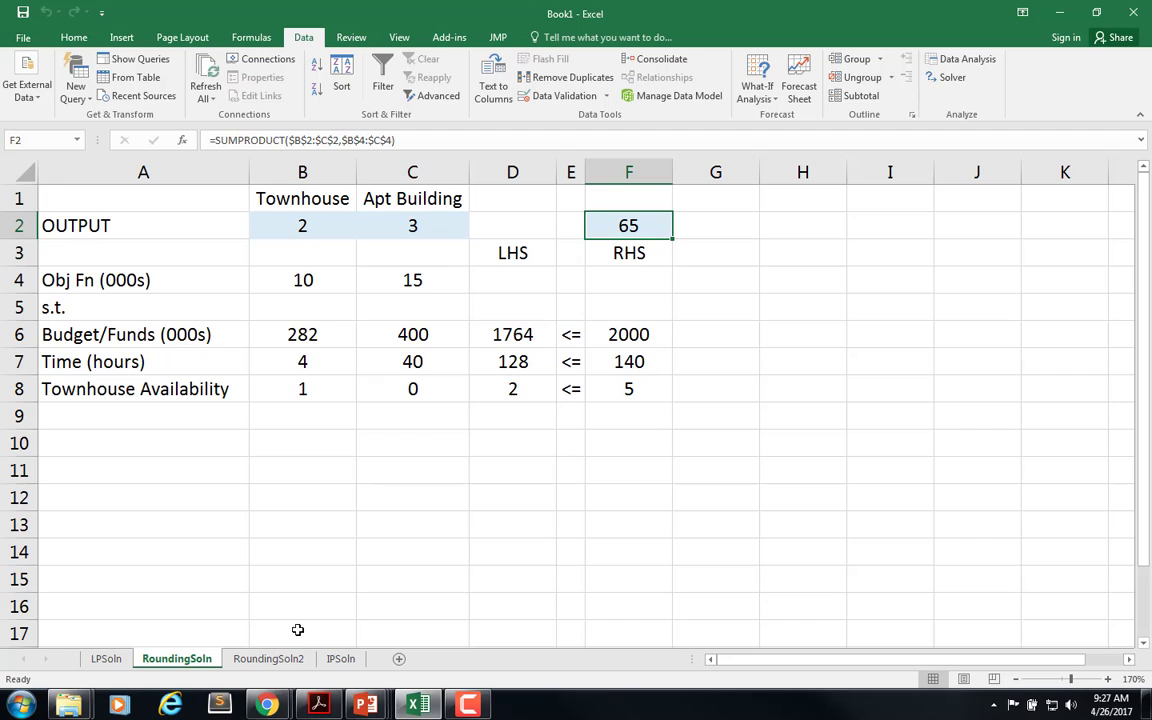
left_click(282, 661)
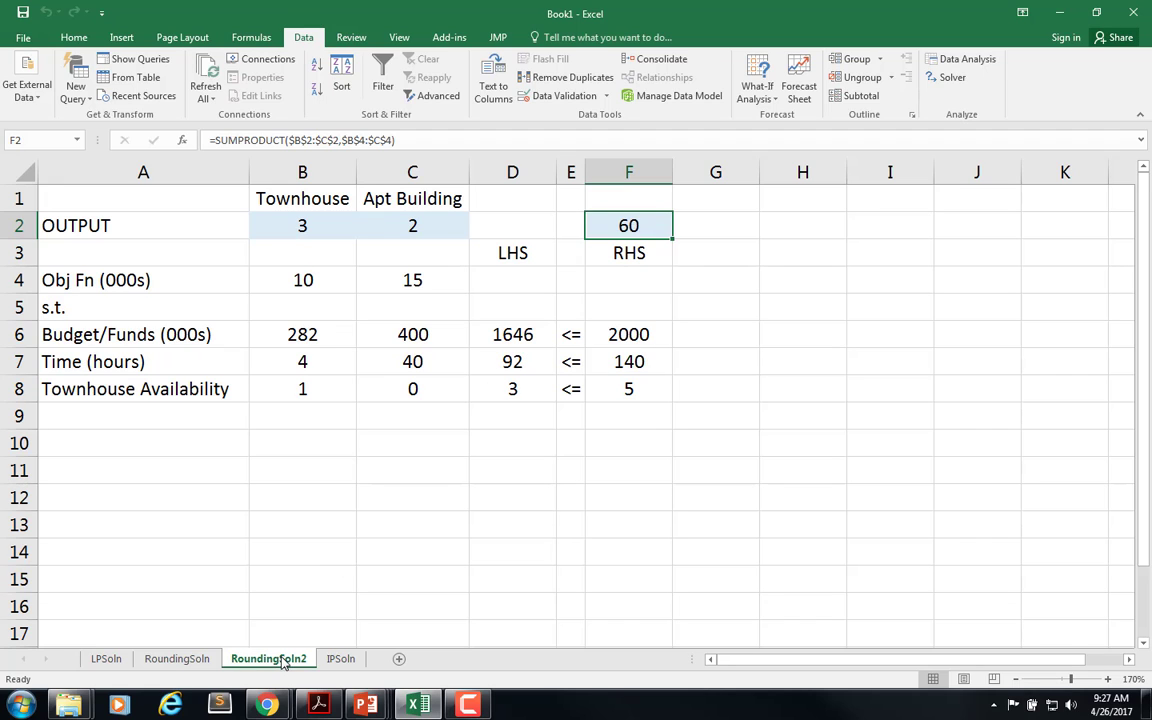
left_click(338, 660)
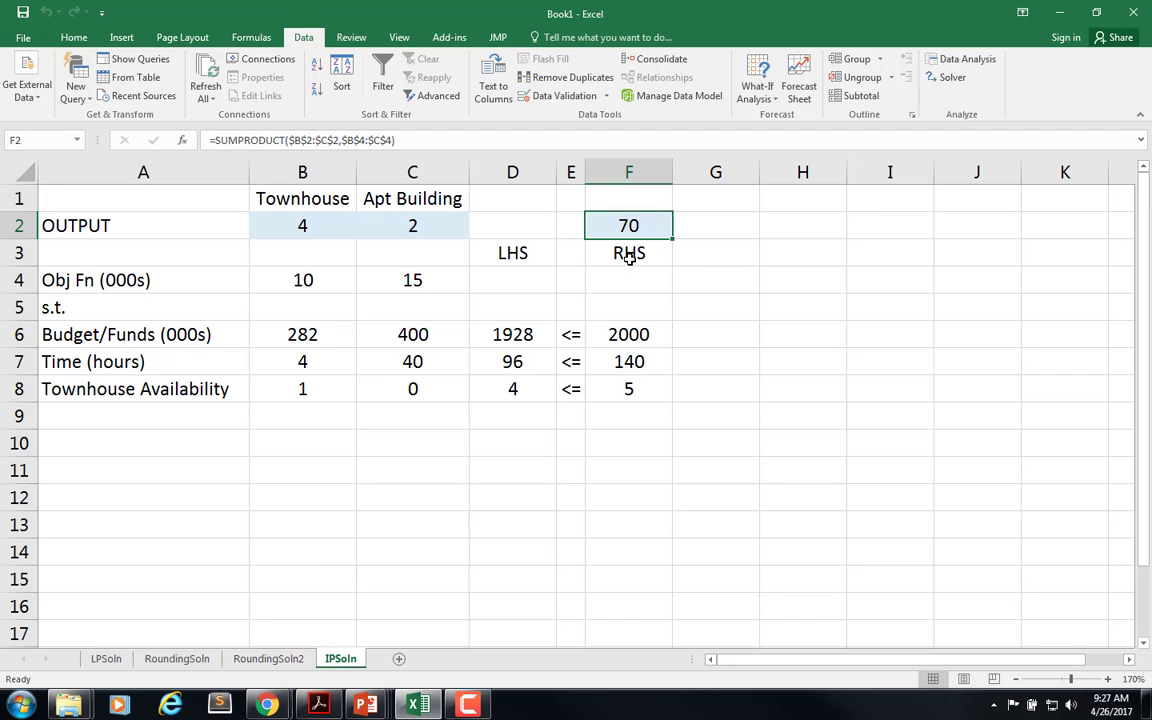
left_click(198, 672)
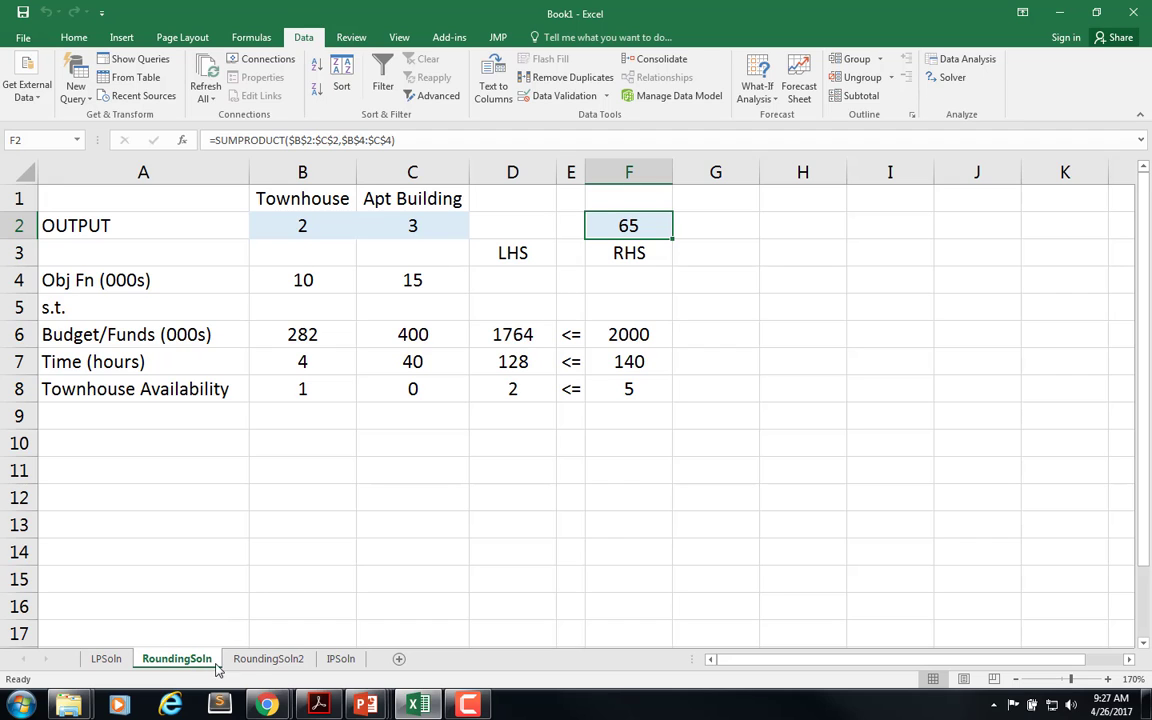
left_click(263, 663)
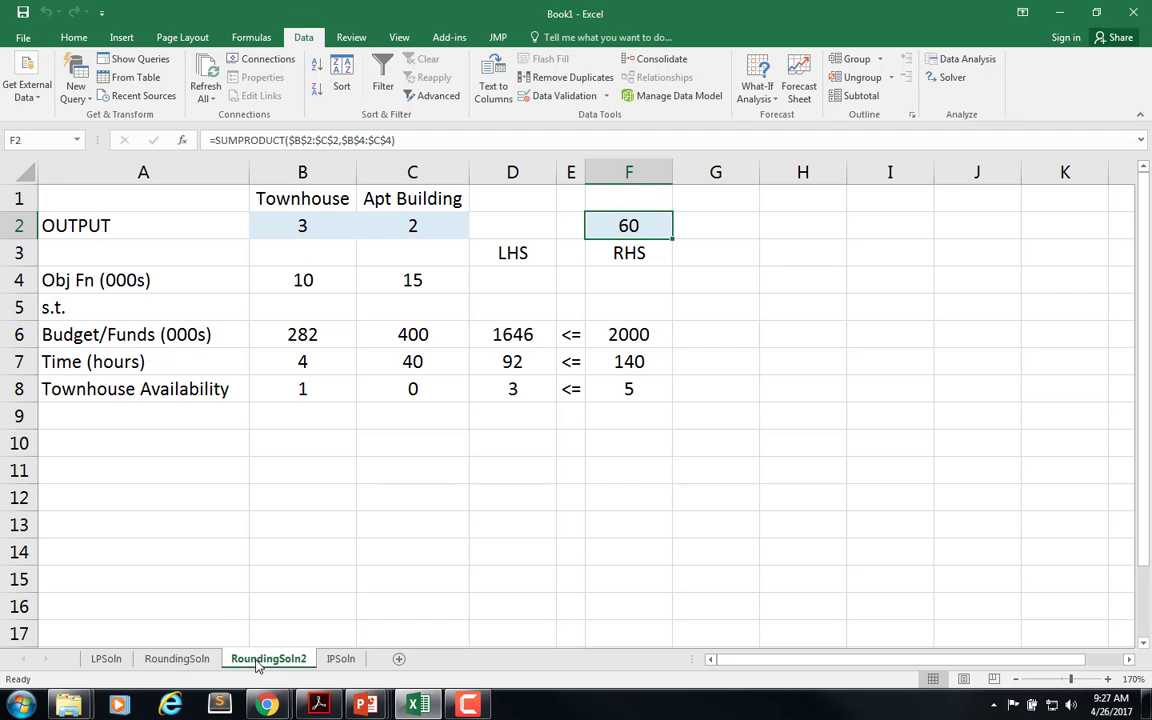
left_click(340, 659)
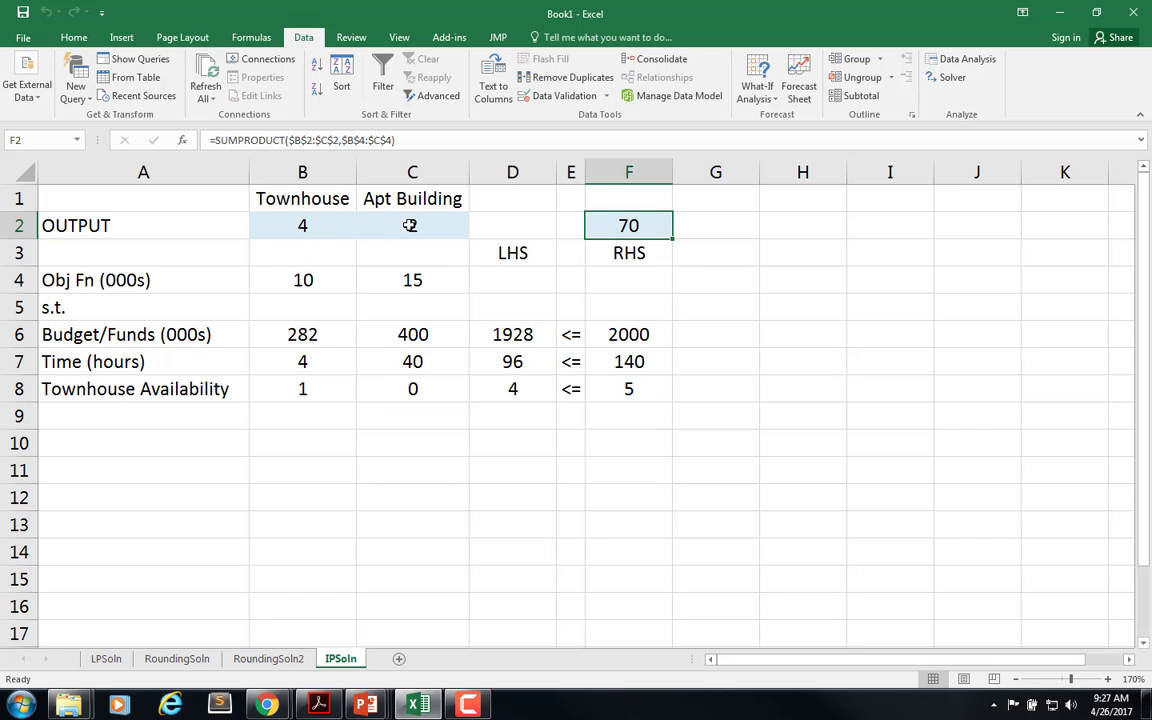
Examine the LHS cells D6:D8 on IPSoln for the budget, time and townhouse availability constraints
left_click(514, 333)
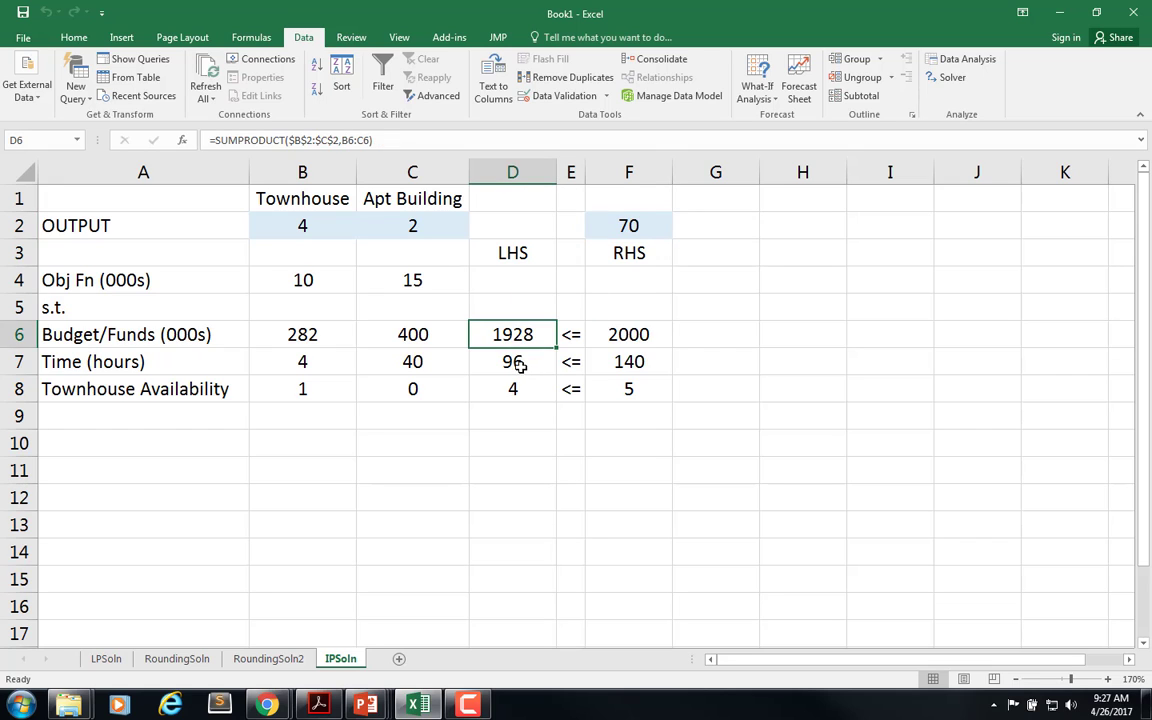
left_click(519, 364)
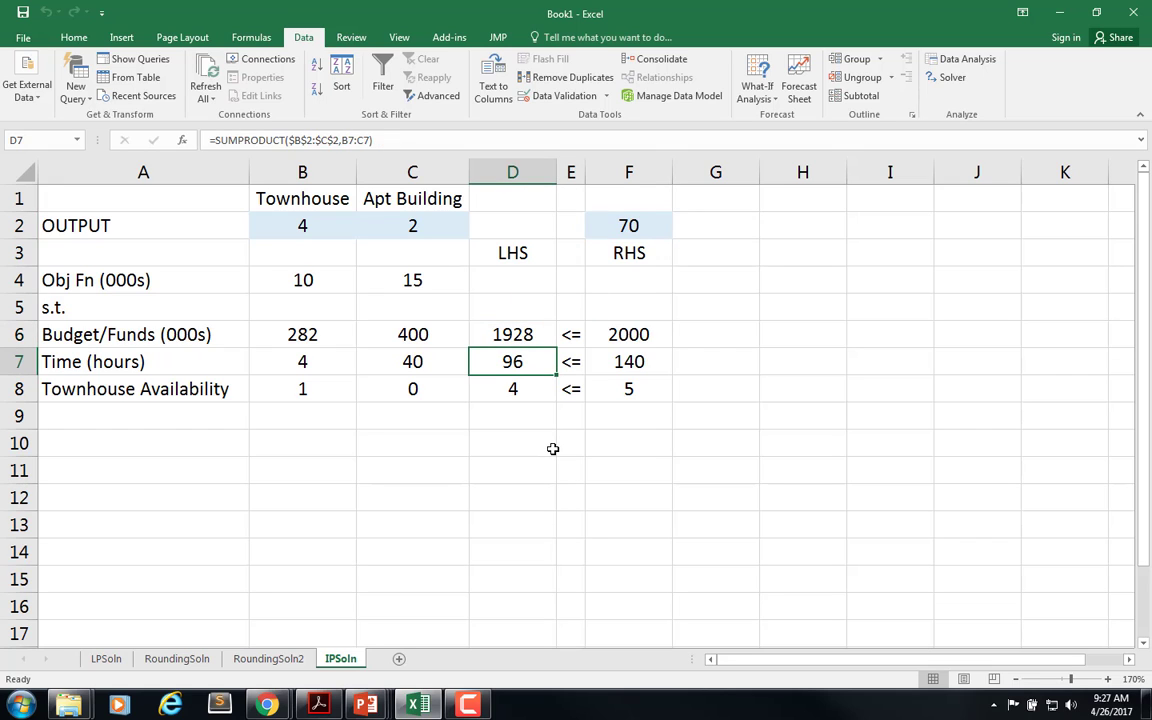
left_click(515, 389)
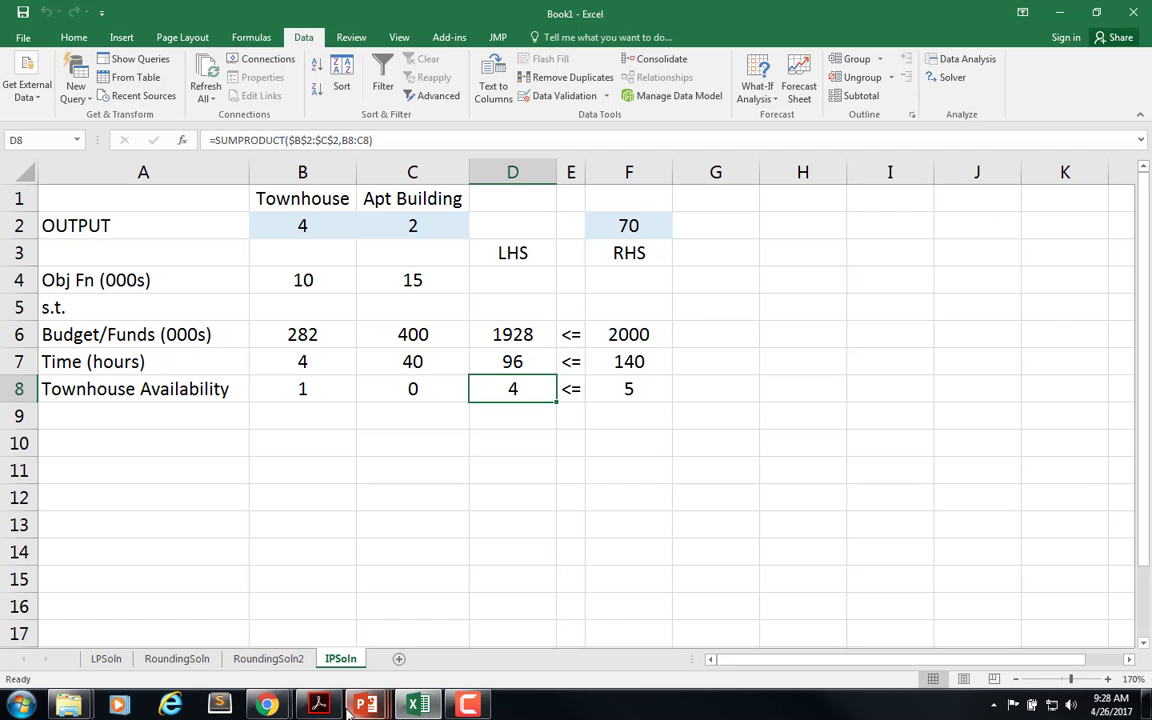
Return to the Unit6 slide show in PowerPoint and advance to the IP Solution slide
mouse_move(365, 705)
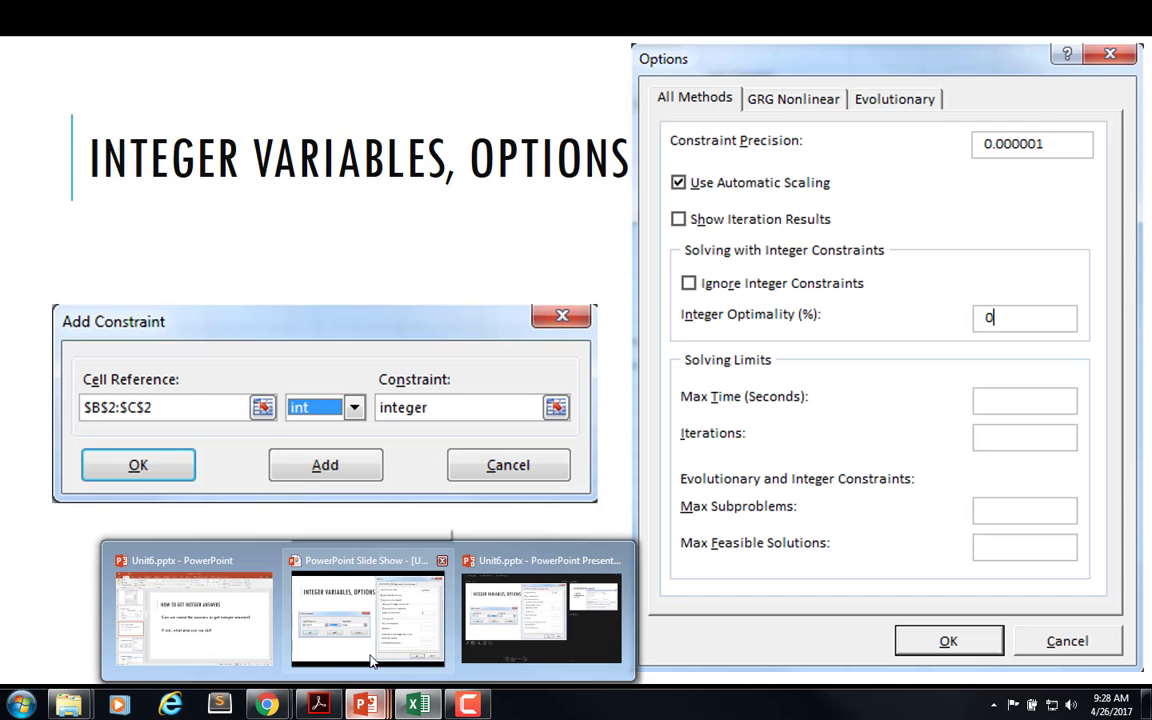
left_click(370, 660)
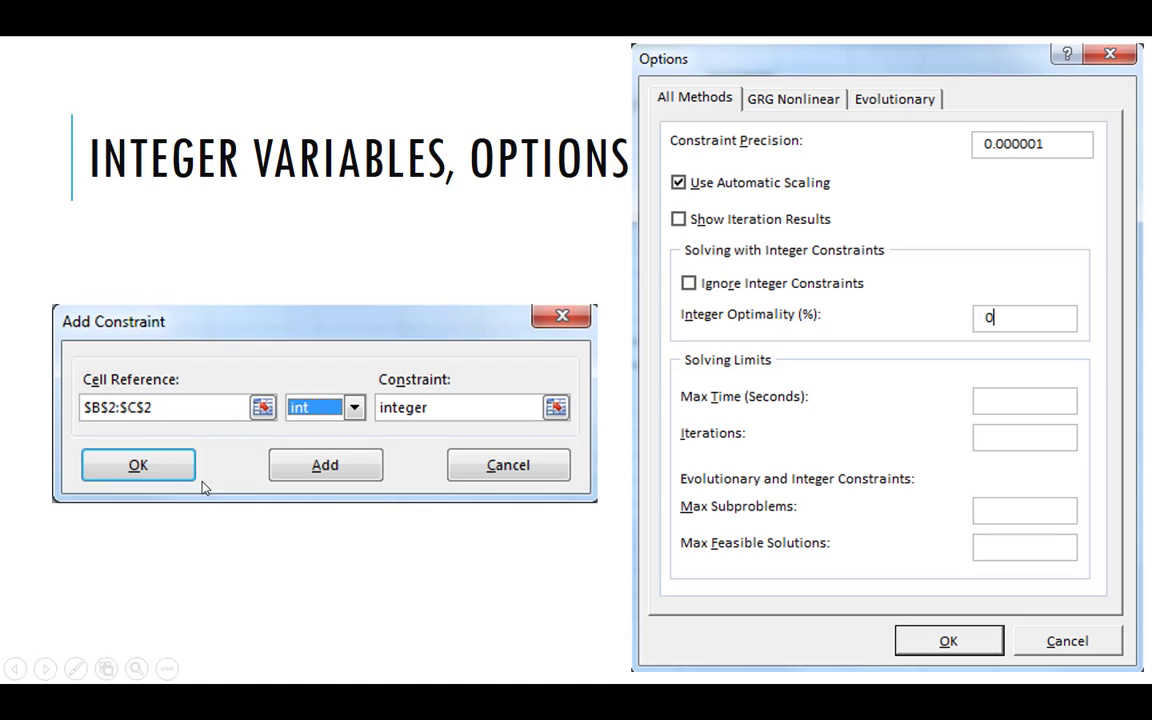
left_click(416, 604)
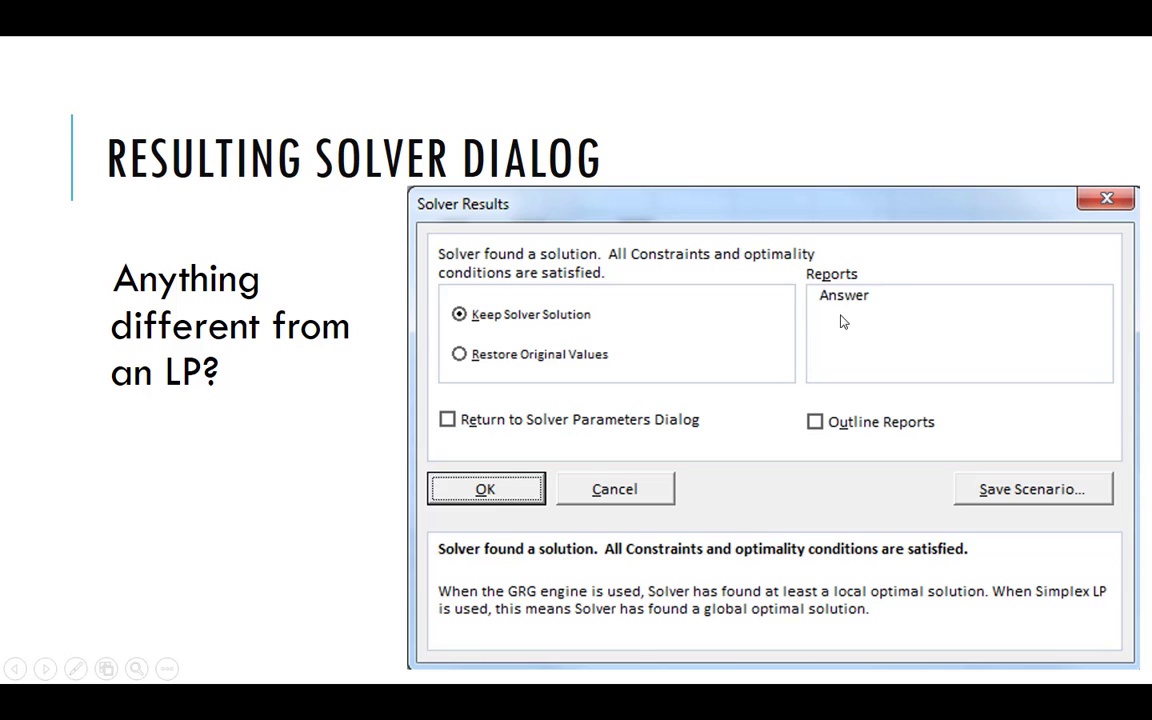
left_click(217, 433)
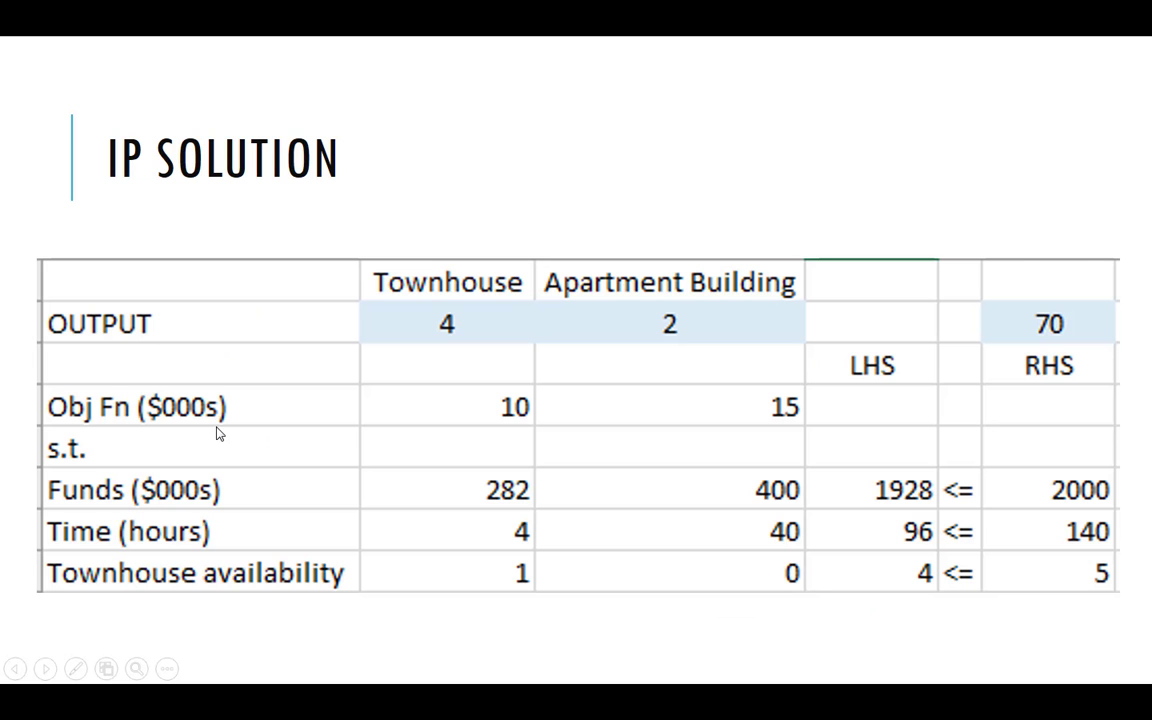